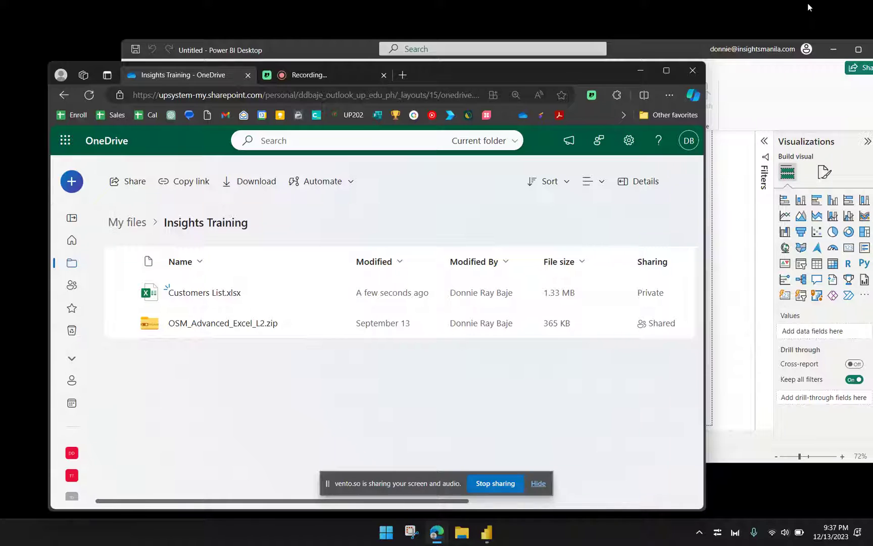
Switch from Power BI Desktop back to the OneDrive folder and reposition the browser window
{"action": "left_click", "coordinate": [668, 47]}
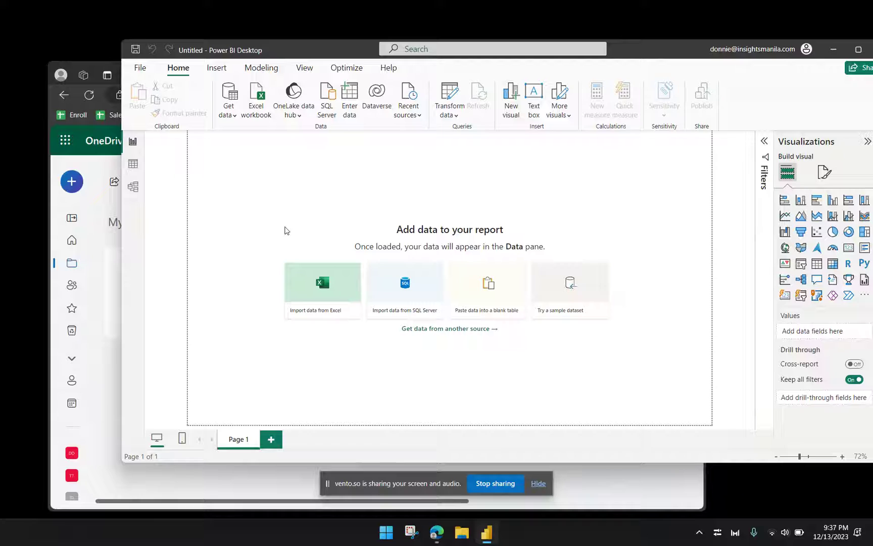
{"action": "left_click", "coordinate": [109, 380]}
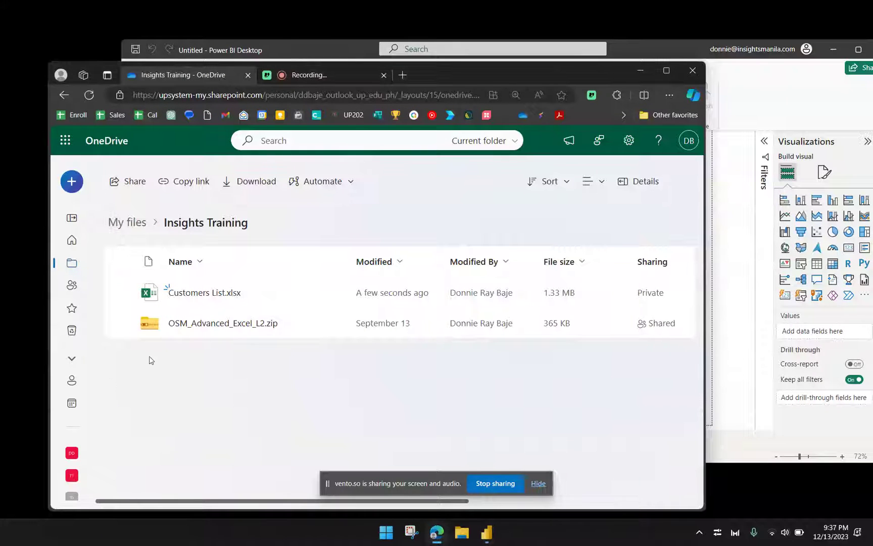
{"action": "mouse_move", "coordinate": [217, 295]}
{"action": "left_click_drag", "start_coordinate": [425, 69], "coordinate": [427, 65]}
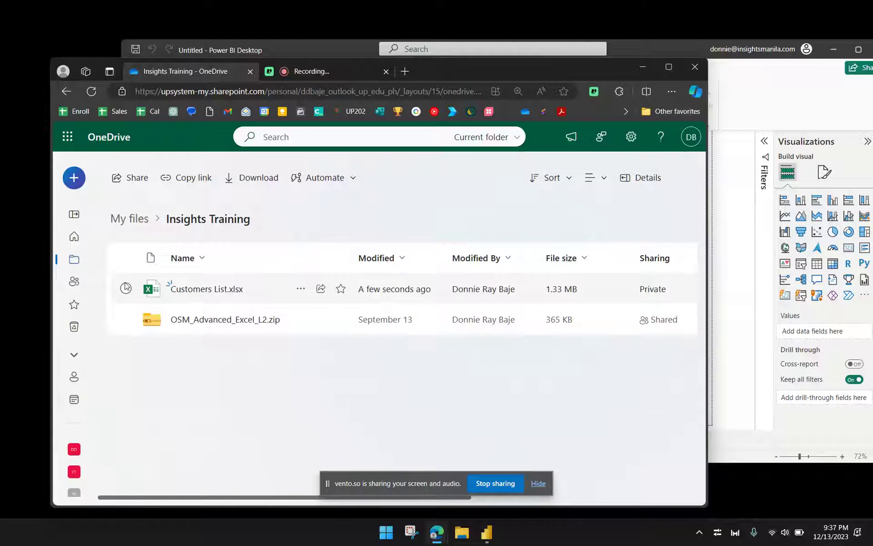
Show the details of Customers List.xlsx and copy its direct link from the Path field
{"action": "left_click", "coordinate": [297, 292]}
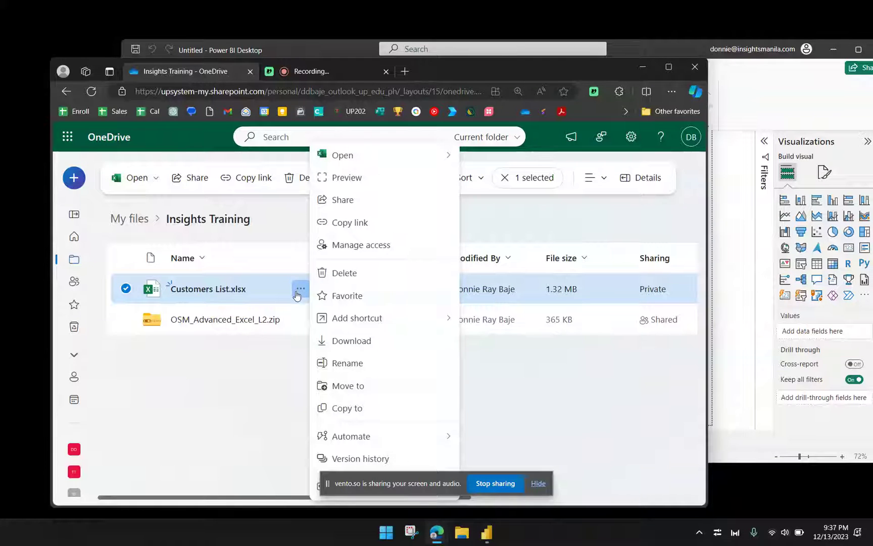
{"action": "left_click", "coordinate": [537, 484]}
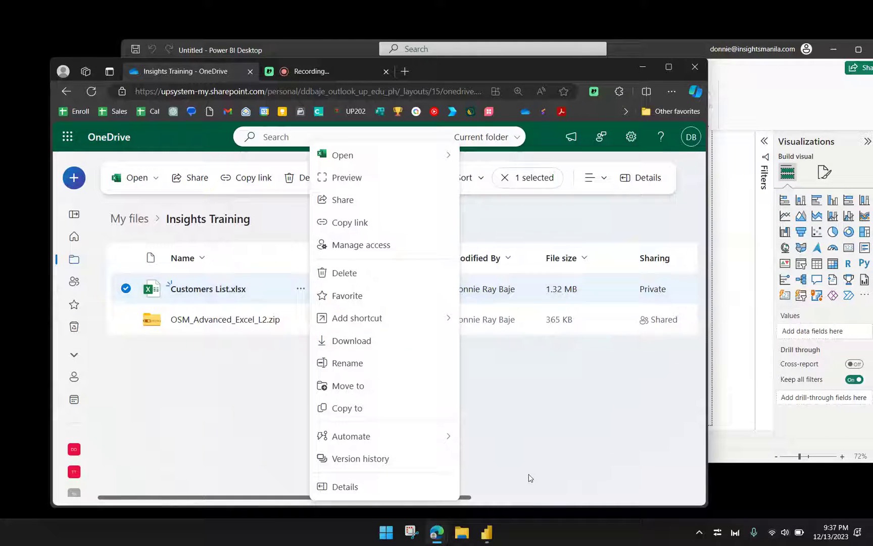
{"action": "left_click", "coordinate": [352, 488]}
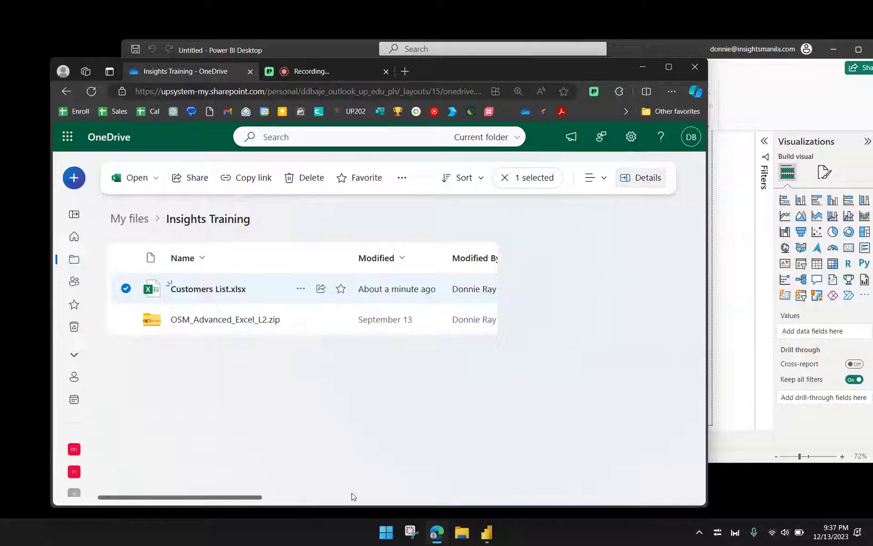
{"action": "left_click", "coordinate": [668, 67]}
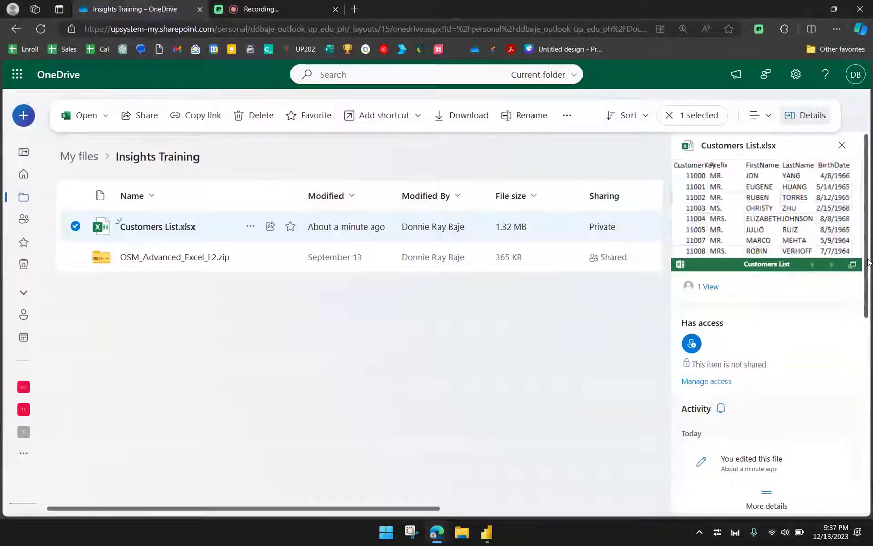
{"action": "scroll", "coordinate": [866, 263], "scroll_direction": "down", "scroll_amount": 3}
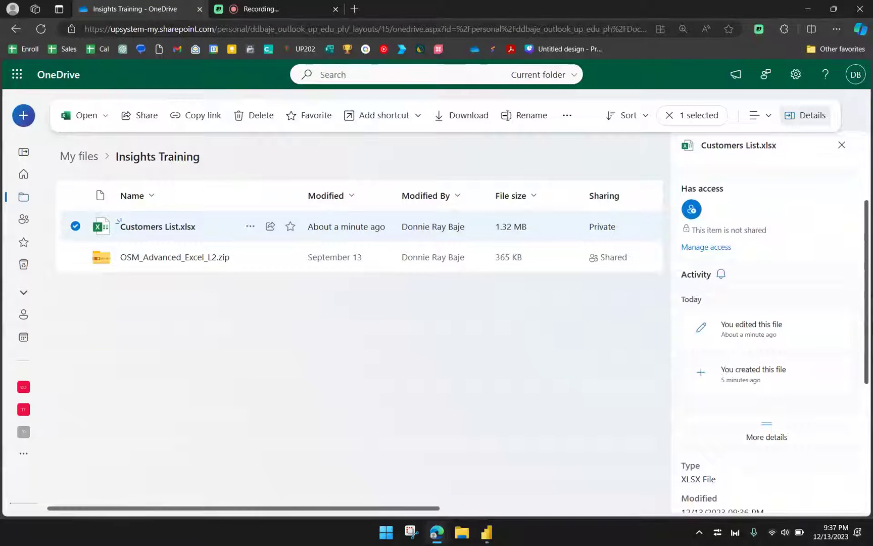
{"action": "scroll", "coordinate": [768, 342], "scroll_direction": "down", "scroll_amount": 3}
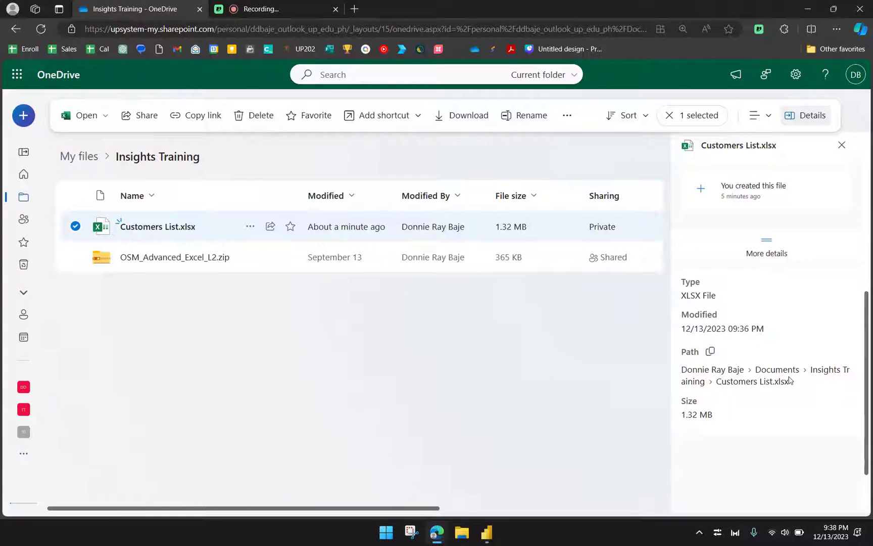
{"action": "left_click", "coordinate": [712, 352]}
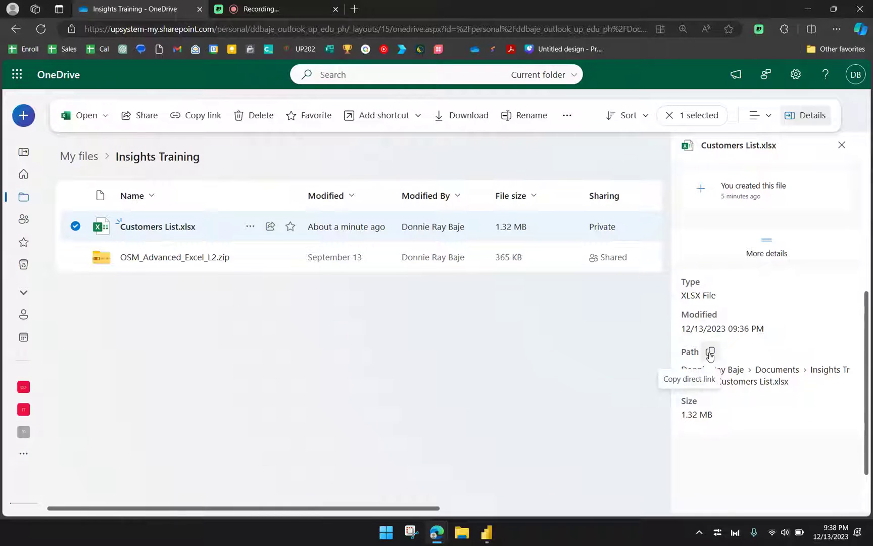
{"action": "left_click", "coordinate": [710, 354]}
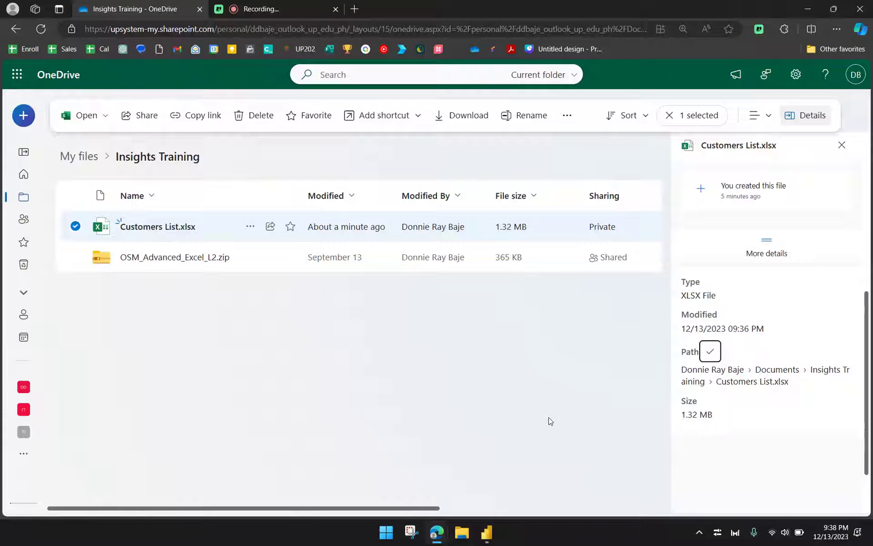
In maximized Power BI, start a Get data > Web import and paste the workbook link as the URL
{"action": "left_click", "coordinate": [487, 533]}
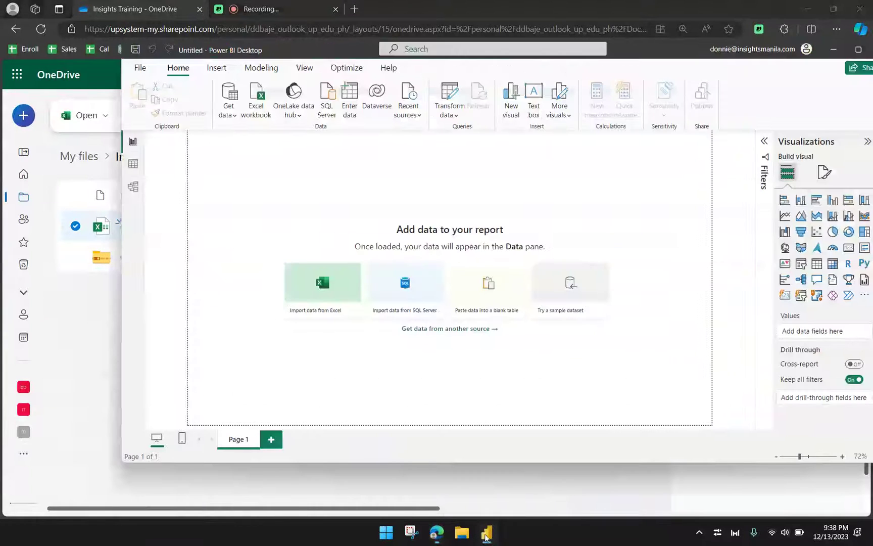
{"action": "left_click", "coordinate": [857, 50]}
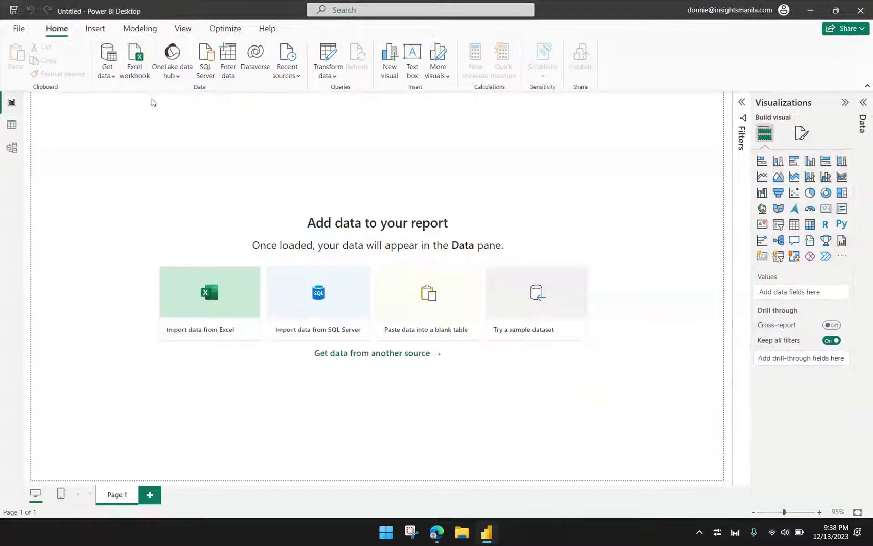
{"action": "left_click", "coordinate": [109, 75]}
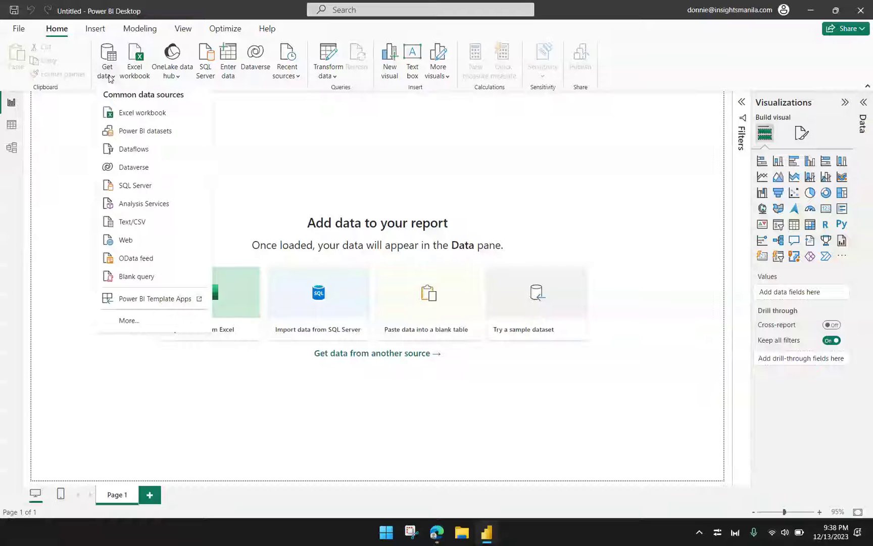
{"action": "left_click", "coordinate": [139, 242]}
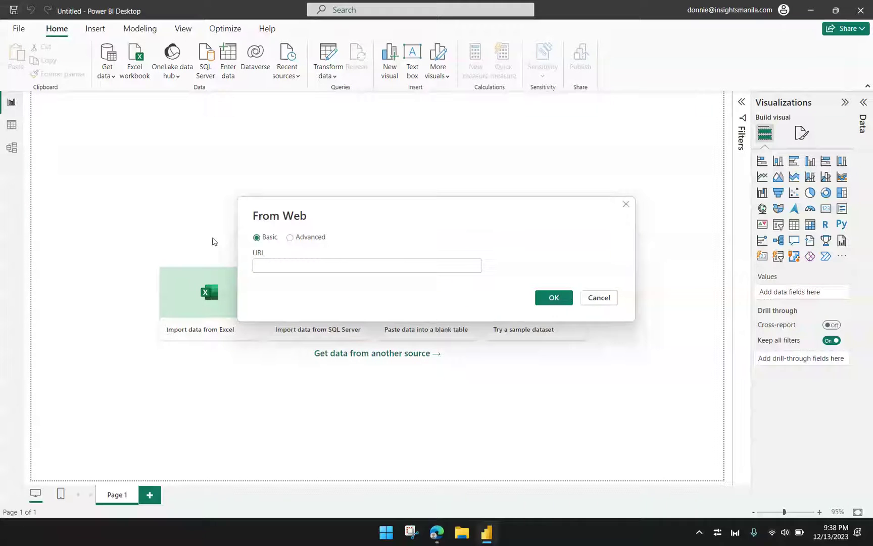
{"action": "right_click", "coordinate": [266, 261]}
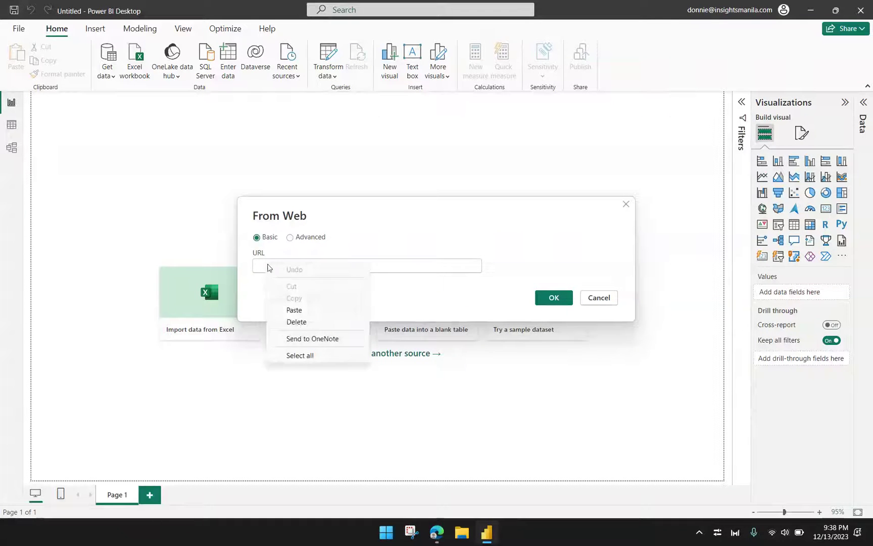
{"action": "left_click", "coordinate": [295, 310]}
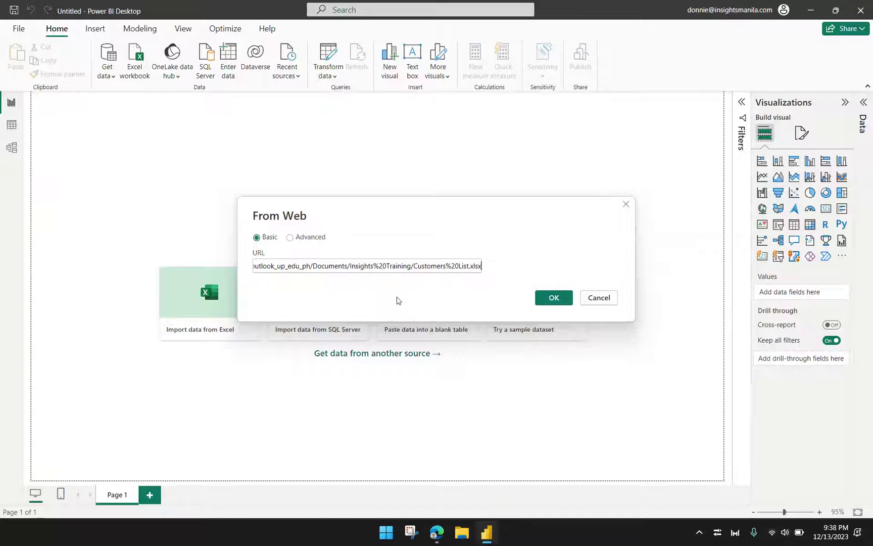
Confirm the URL, sign in as a different organizational account, and connect to SharePoint
{"action": "left_click", "coordinate": [554, 298]}
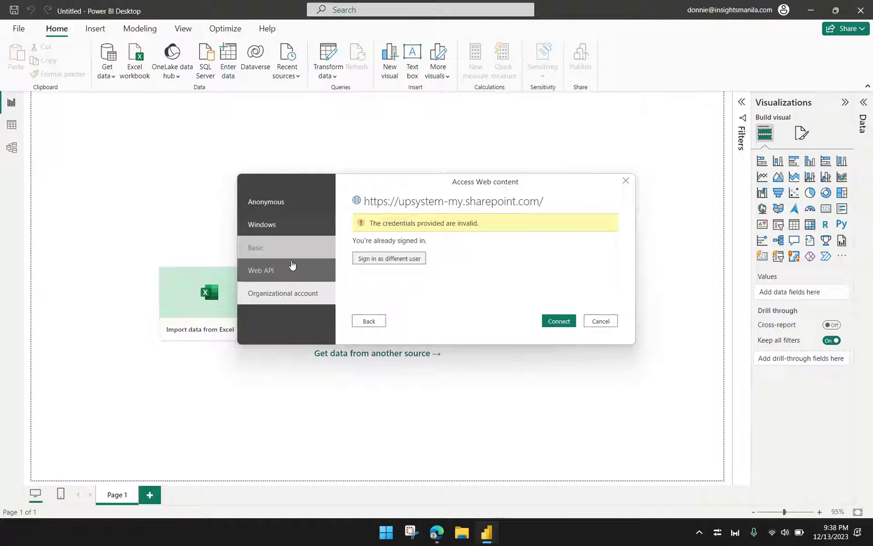
{"action": "left_click", "coordinate": [382, 257]}
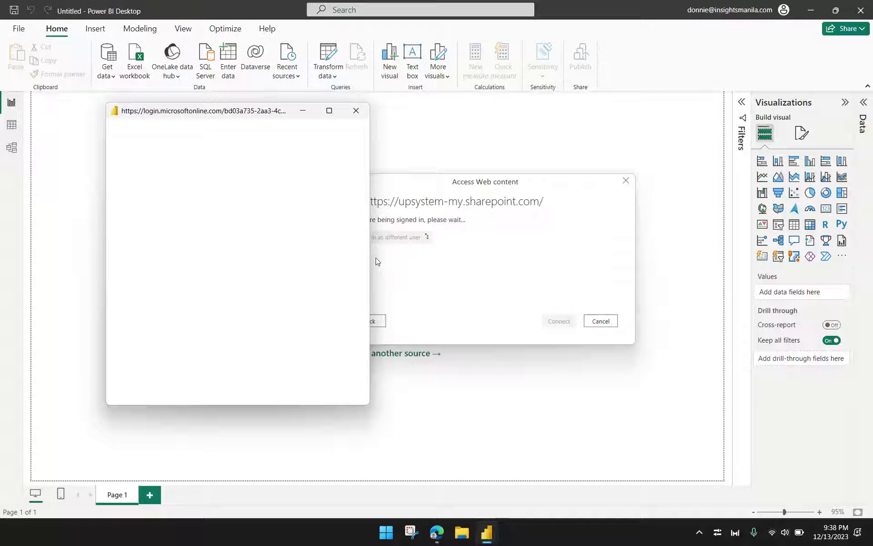
{"action": "left_click", "coordinate": [286, 260]}
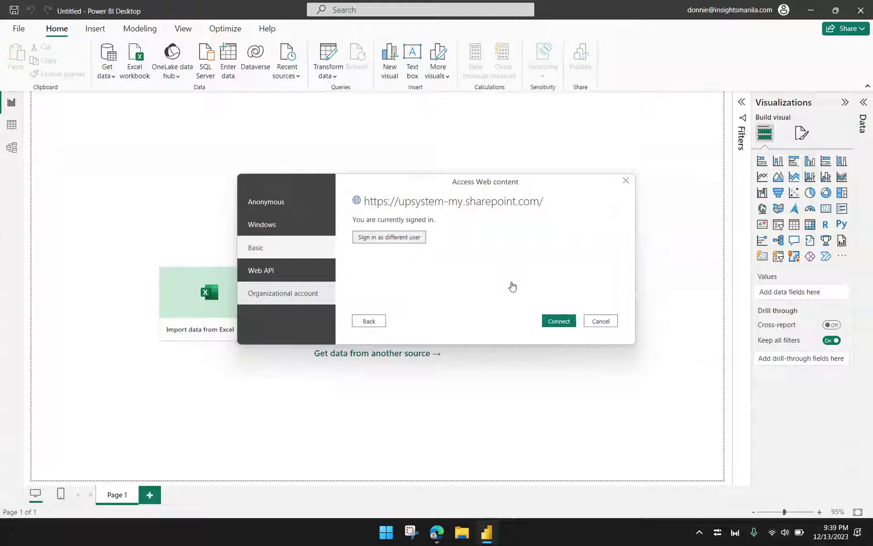
{"action": "left_click", "coordinate": [559, 323]}
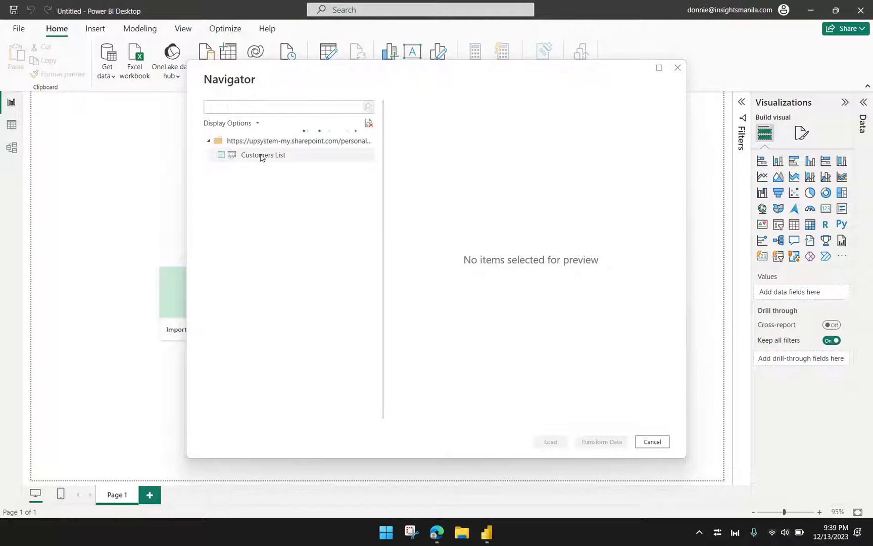
Tick the Customers List table in the Navigator and scroll its preview sideways
{"action": "left_click", "coordinate": [222, 156]}
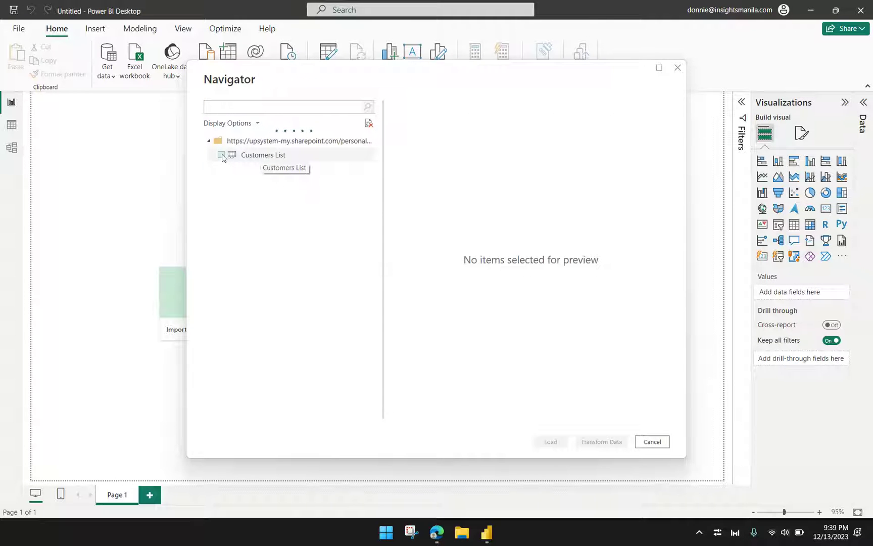
{"action": "left_click", "coordinate": [222, 156]}
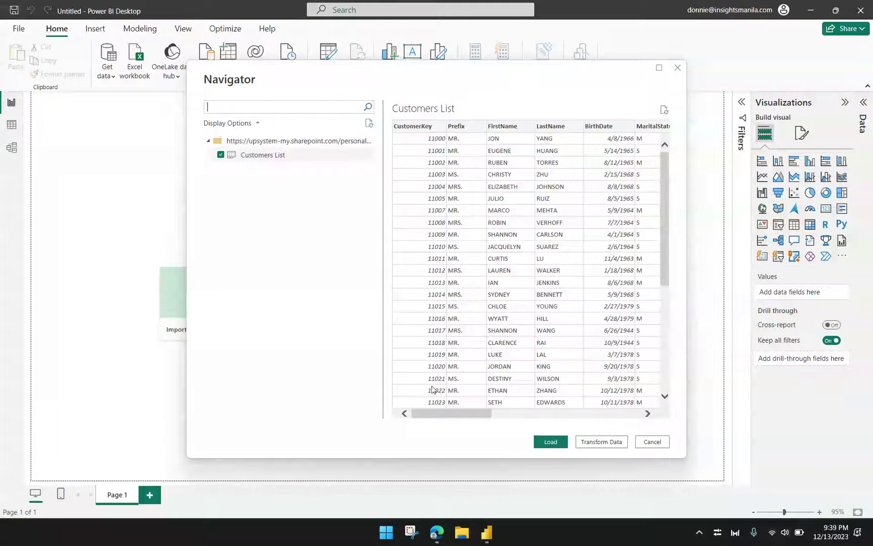
{"action": "left_click_drag", "start_coordinate": [437, 413], "coordinate": [411, 413]}
Load the Customers List table and view its data rows in Data view
{"action": "left_click", "coordinate": [550, 441]}
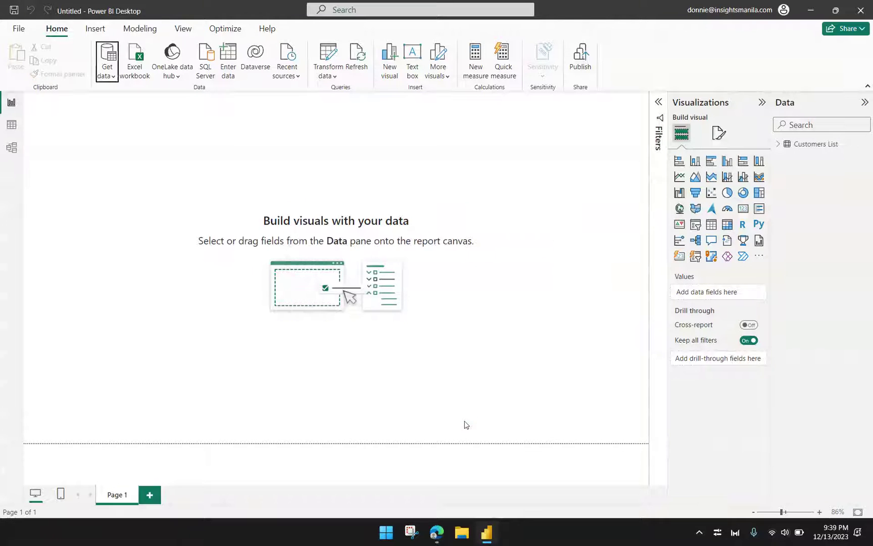
{"action": "left_click", "coordinate": [819, 146]}
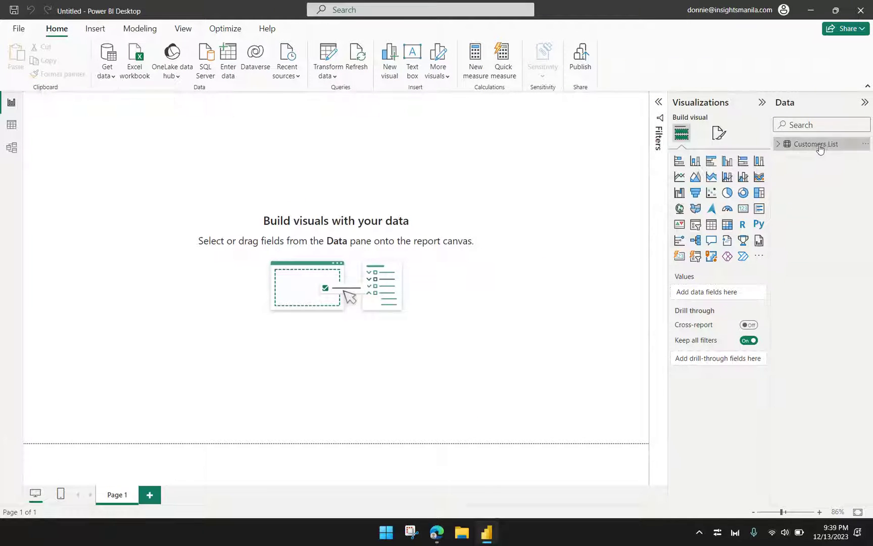
{"action": "left_click", "coordinate": [19, 128]}
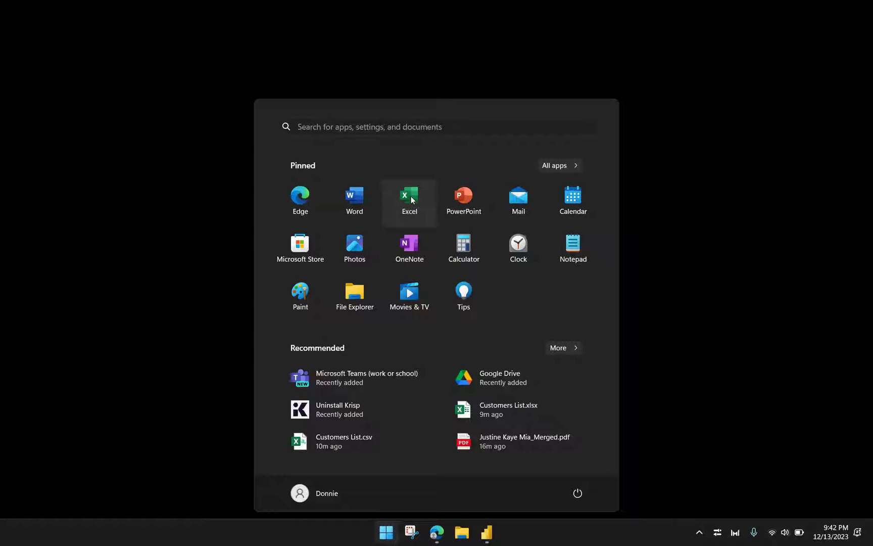
Launch Excel full-screen, browse Open > OneDrive, then return to the recent files list
{"action": "left_click", "coordinate": [411, 197]}
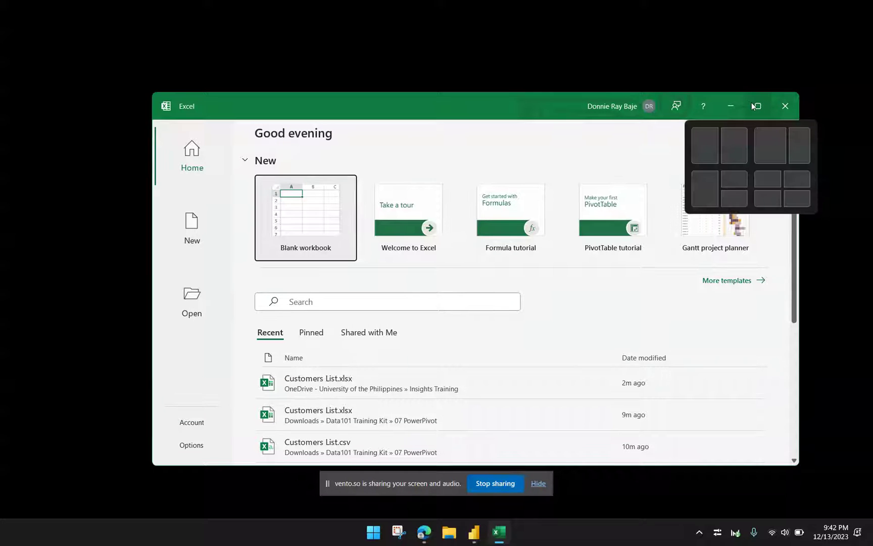
{"action": "left_click_drag", "start_coordinate": [519, 106], "coordinate": [440, 64]}
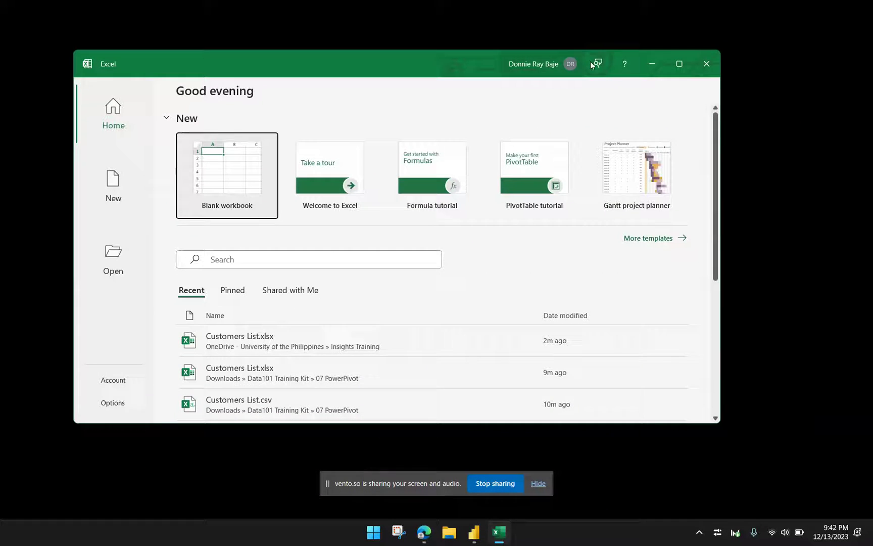
{"action": "left_click", "coordinate": [683, 66]}
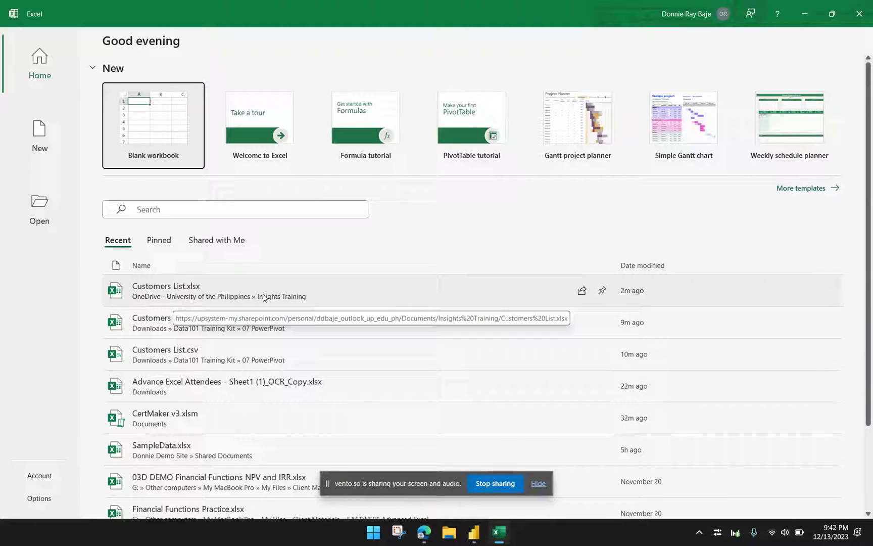
{"action": "left_click", "coordinate": [48, 214]}
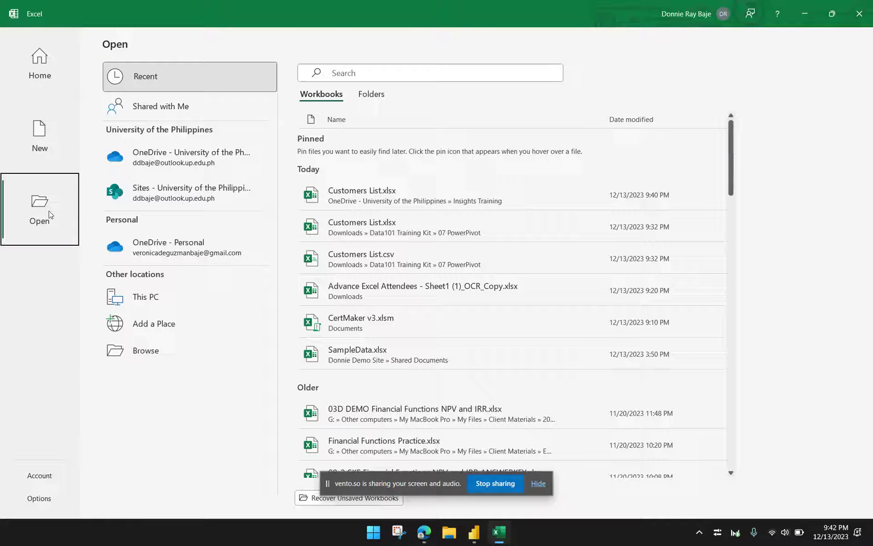
{"action": "left_click", "coordinate": [167, 159]}
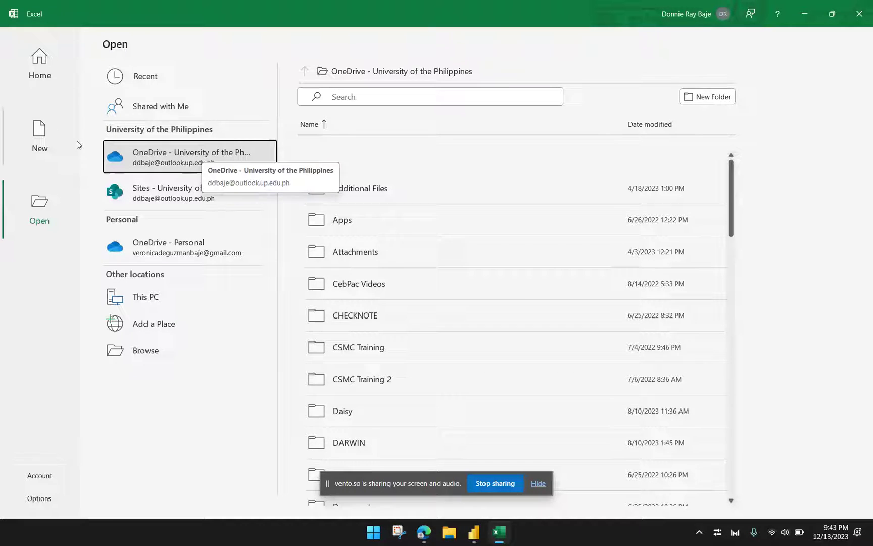
{"action": "left_click", "coordinate": [39, 77]}
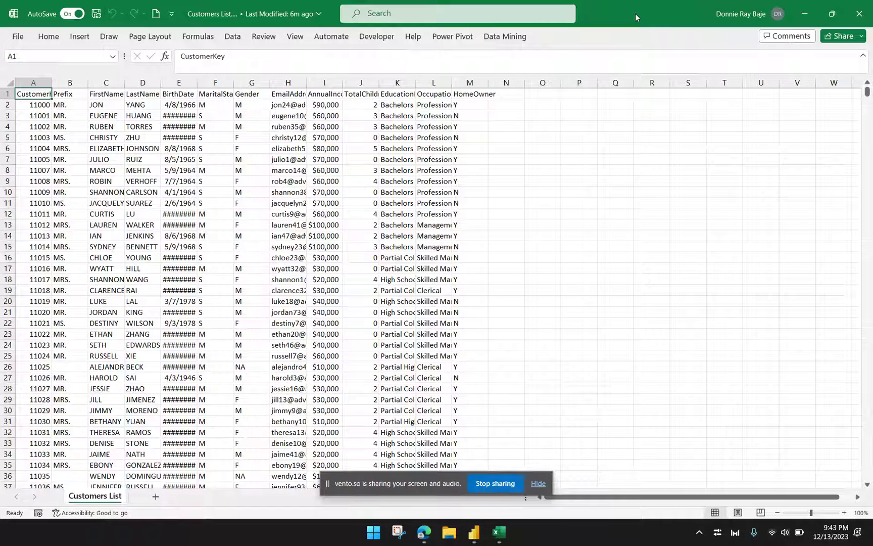
Copy the Customers List workbook's online path from Excel's File > Info page
{"action": "left_click", "coordinate": [19, 37]}
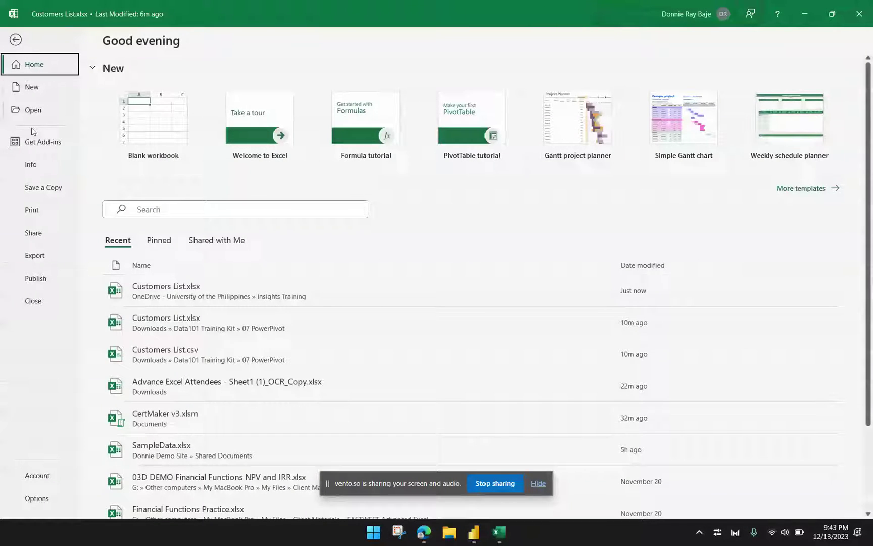
{"action": "left_click", "coordinate": [30, 165]}
{"action": "left_click", "coordinate": [536, 483]}
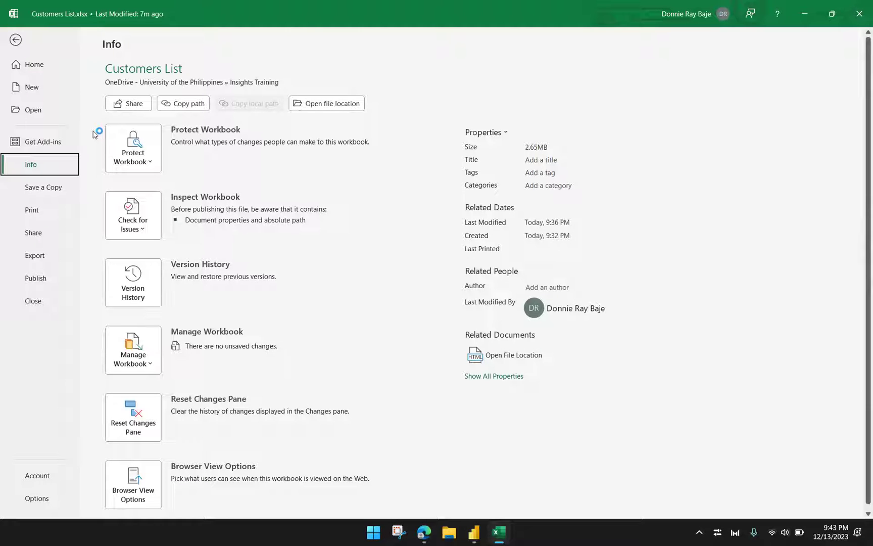
{"action": "left_click", "coordinate": [187, 104]}
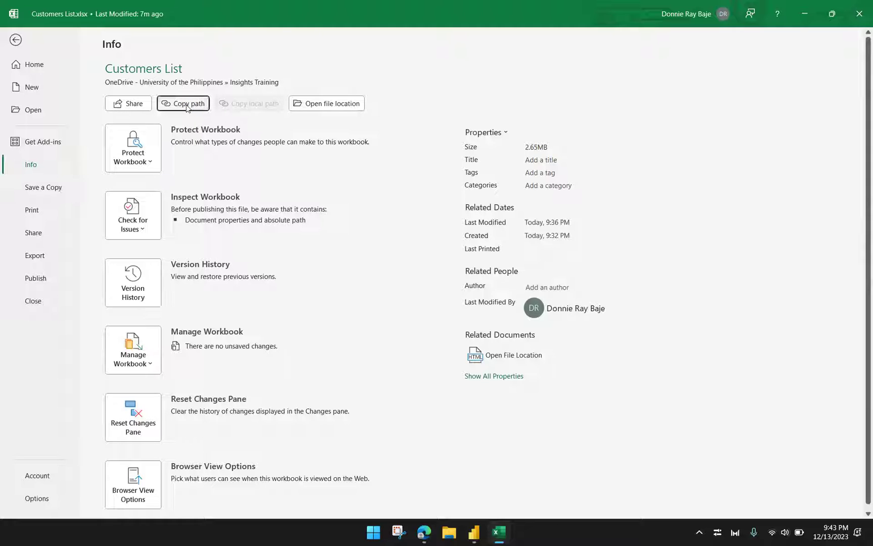
Back in Power BI, start a Web import and paste the copied workbook address
{"action": "left_click", "coordinate": [478, 534]}
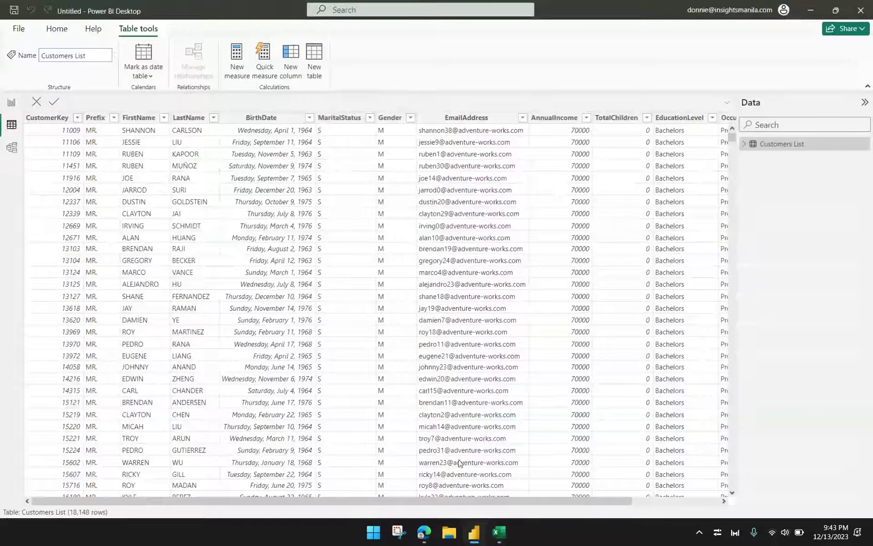
{"action": "left_click", "coordinate": [57, 30]}
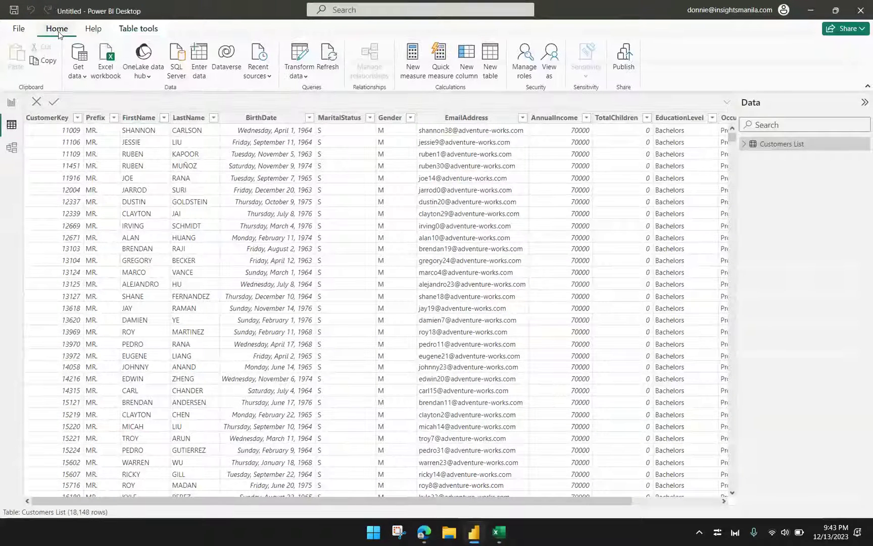
{"action": "left_click", "coordinate": [81, 77]}
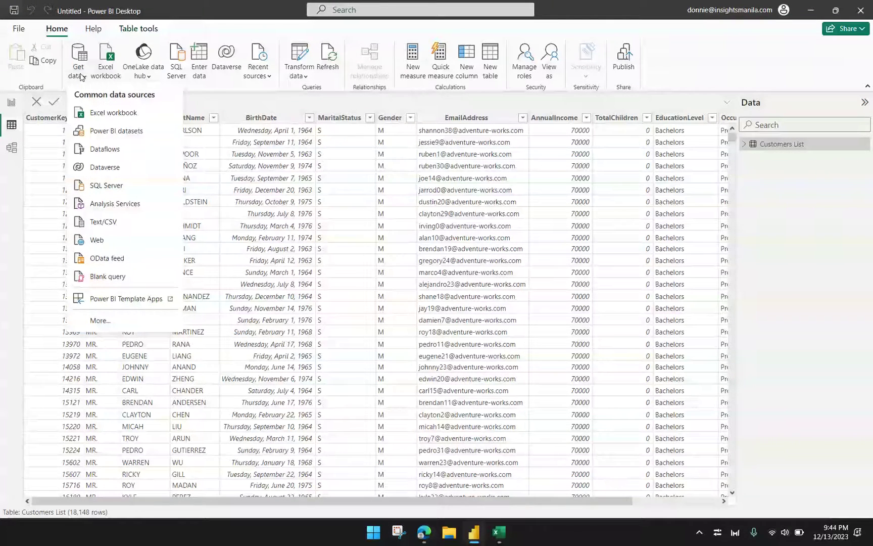
{"action": "left_click", "coordinate": [106, 240]}
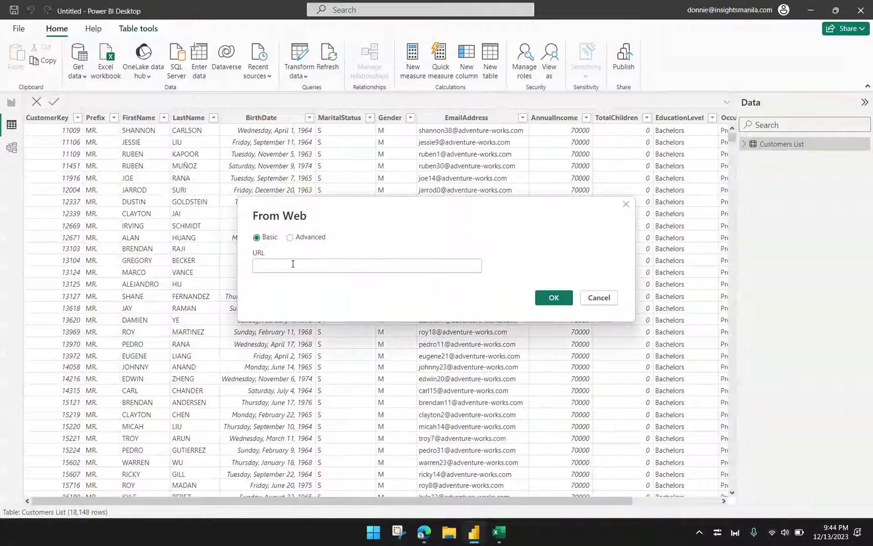
{"action": "right_click", "coordinate": [289, 266]}
{"action": "left_click", "coordinate": [324, 317]}
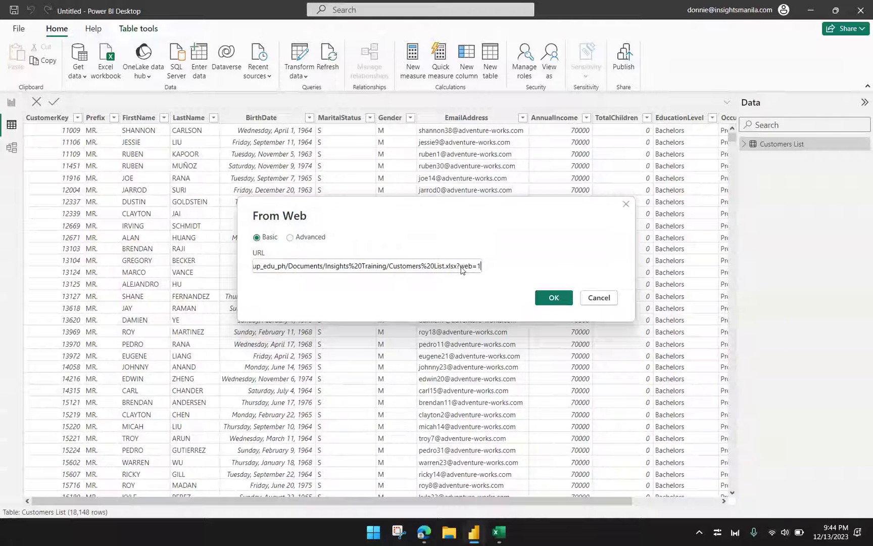
Delete '?web=1' so the URL ends in .xlsx, then confirm the address
{"action": "double_click", "coordinate": [407, 267]}
{"action": "left_click", "coordinate": [457, 267]}
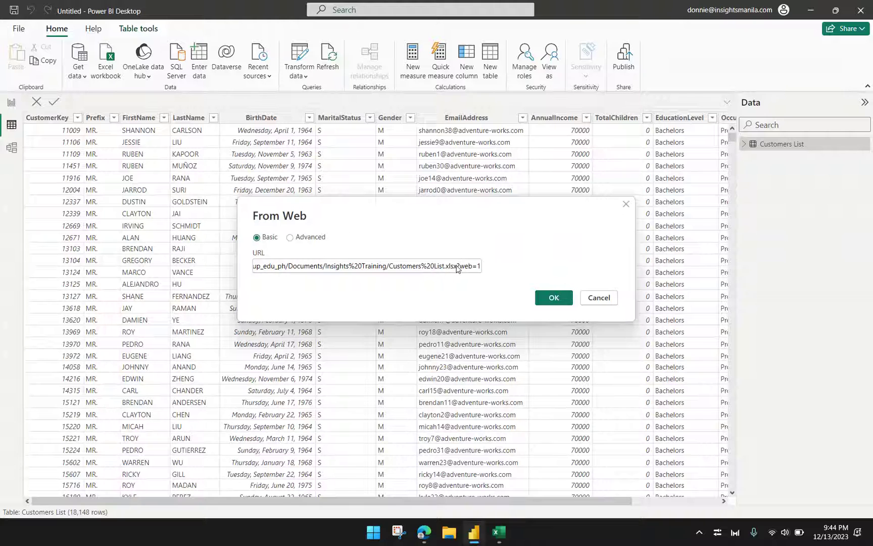
{"action": "left_click_drag", "start_coordinate": [457, 266], "coordinate": [483, 270]}
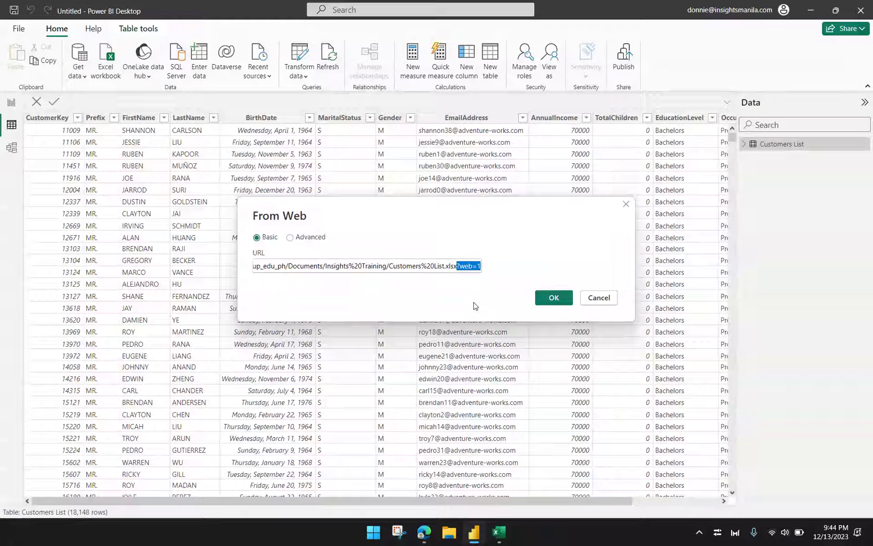
{"action": "key", "text": "BackSpace"}
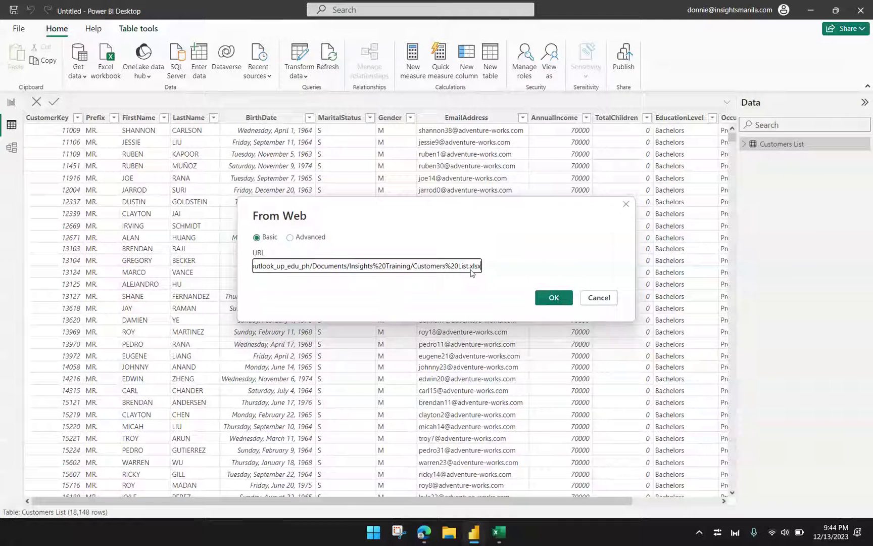
{"action": "left_click_drag", "start_coordinate": [471, 271], "coordinate": [486, 272]}
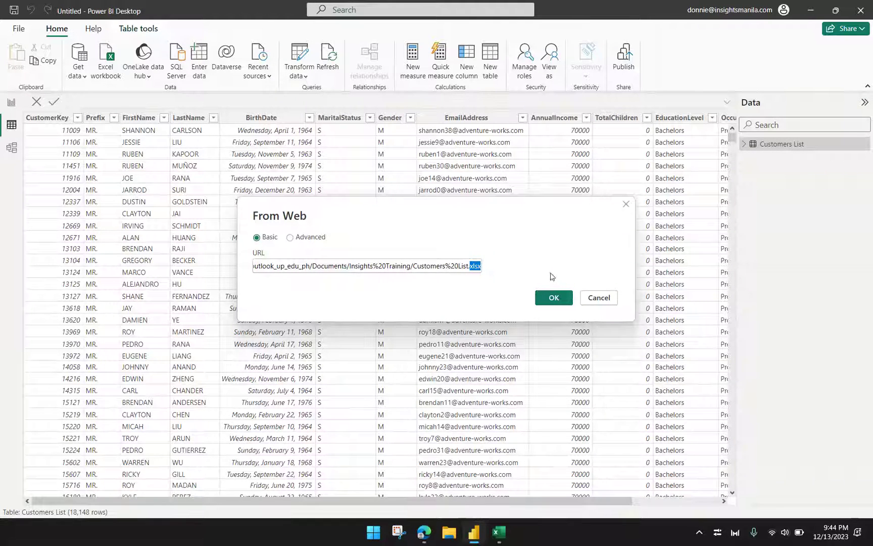
{"action": "left_click", "coordinate": [554, 299]}
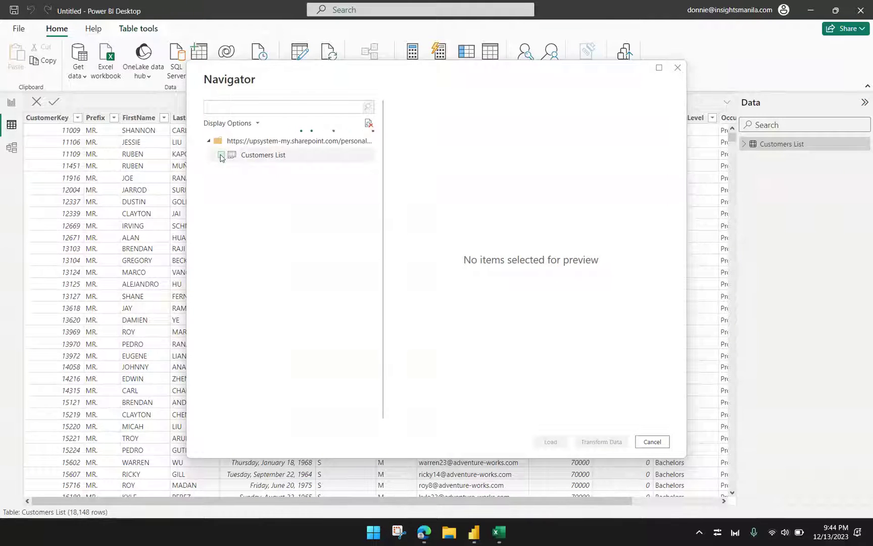
Select the Customers List sheet in the Navigator and load it as Customers List (2)
{"action": "left_click", "coordinate": [221, 155]}
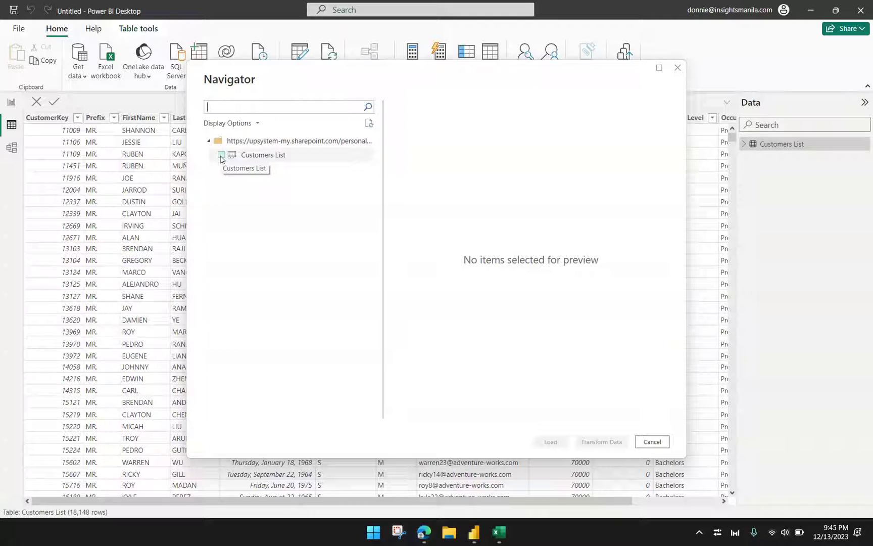
{"action": "left_click", "coordinate": [221, 155]}
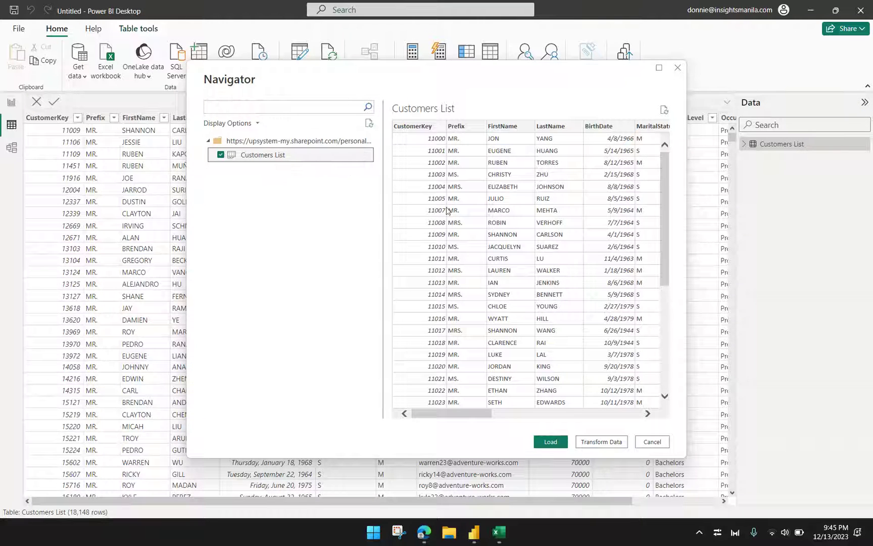
{"action": "left_click", "coordinate": [558, 445]}
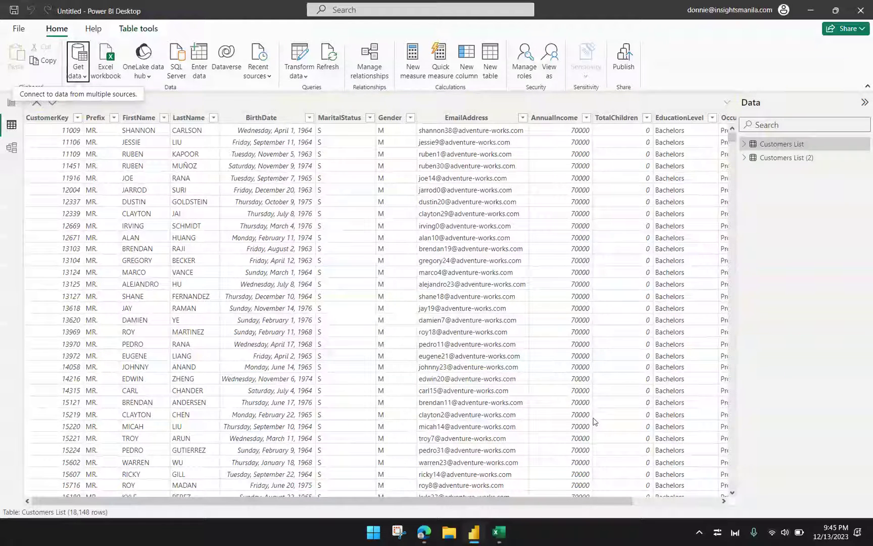
{"action": "left_click", "coordinate": [492, 533]}
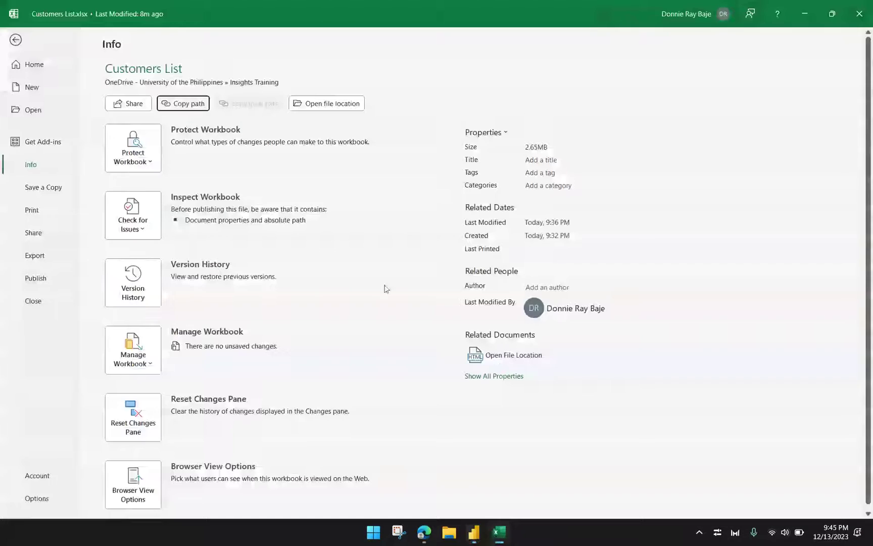
{"action": "left_click", "coordinate": [16, 40]}
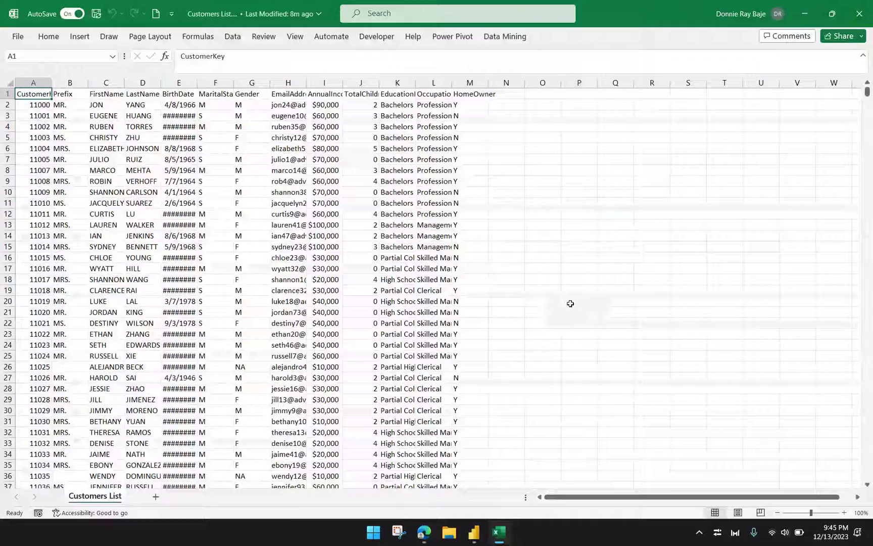
{"action": "left_click", "coordinate": [473, 532]}
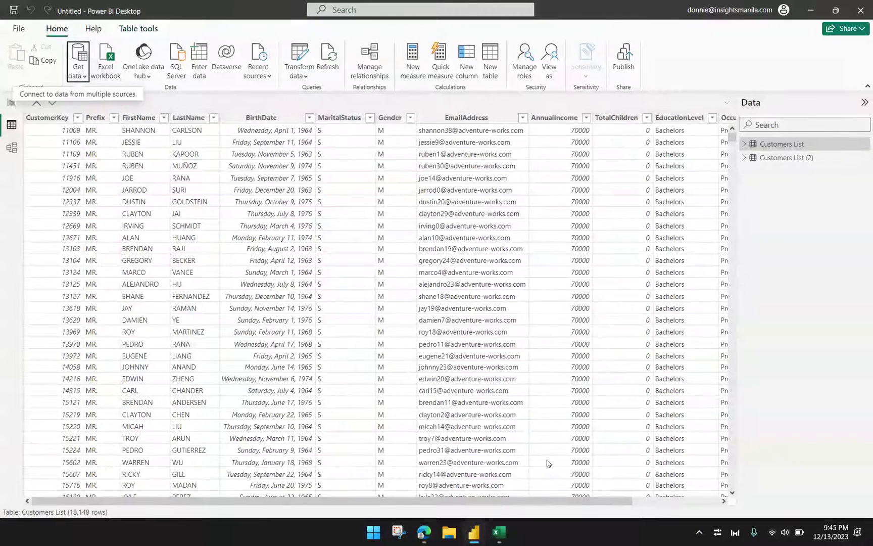